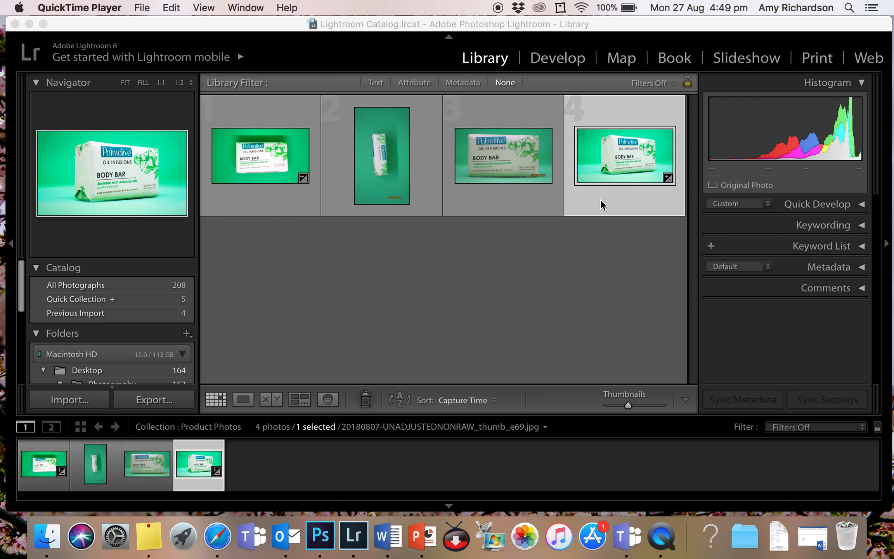
# Open the selected soap photo in Photoshop as a copy with Lightroom adjustments, proceeding with Open Anyway at the Camera Raw compatibility notice
pyautogui.click(543, 260)
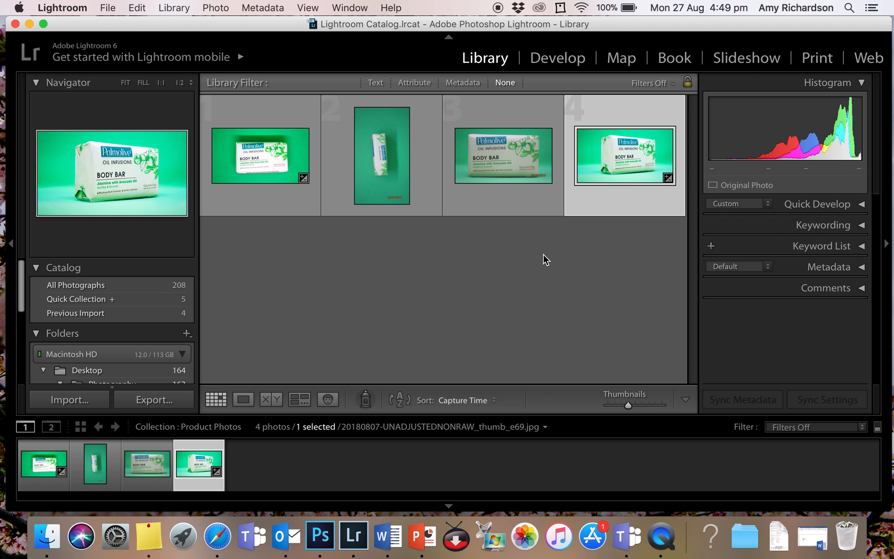
pyautogui.press('super+e')
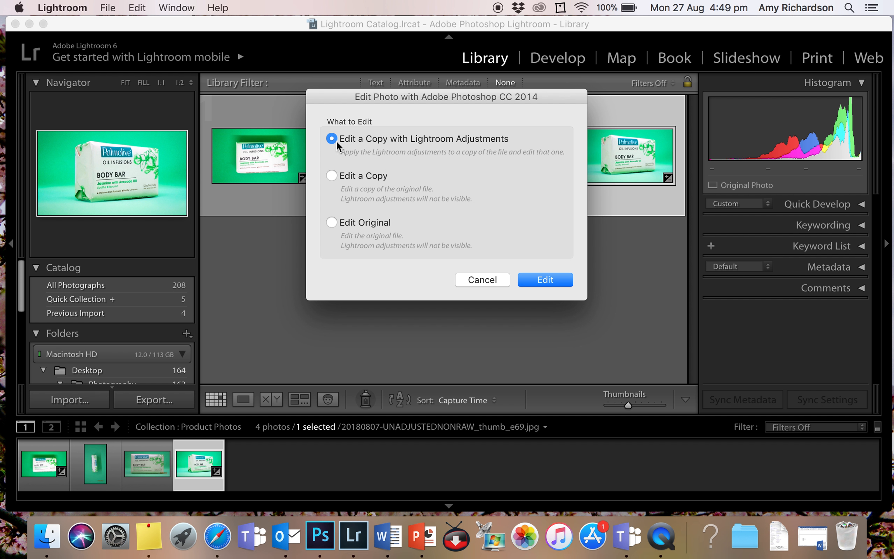
pyautogui.click(549, 280)
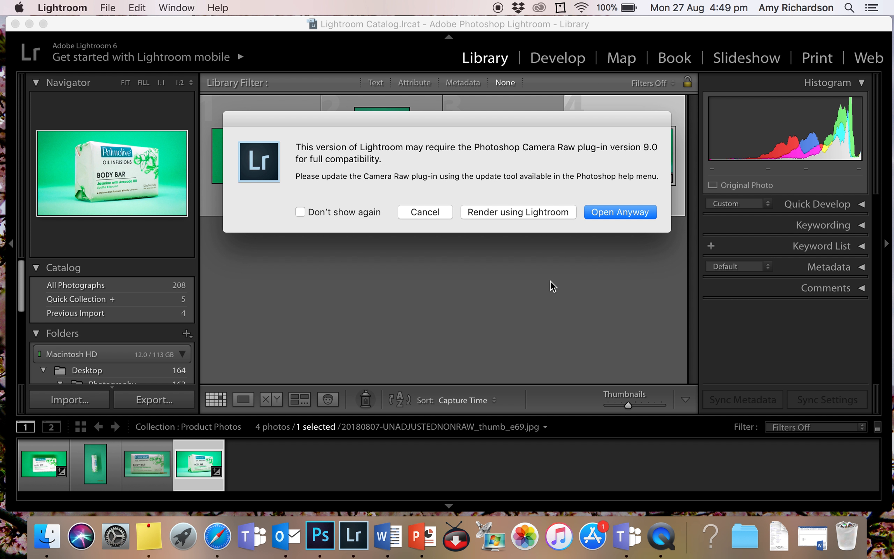
pyautogui.click(608, 214)
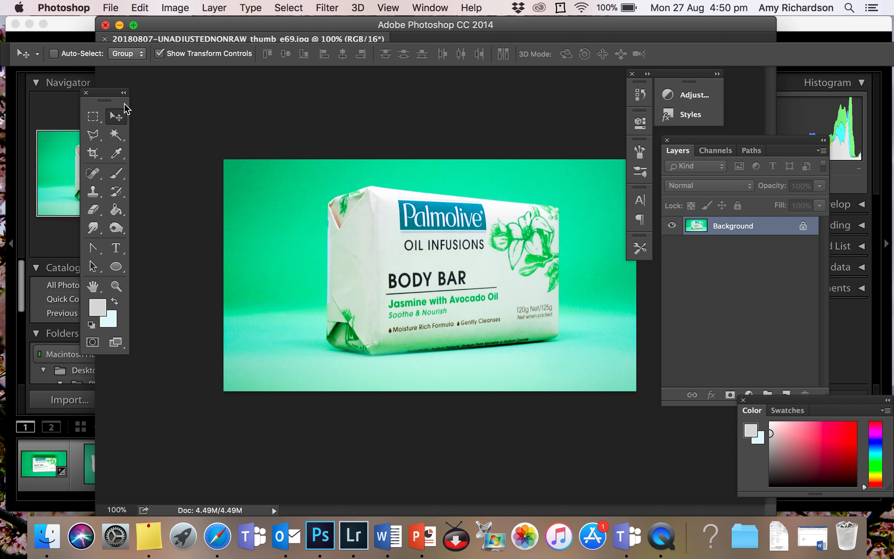
# Select a rectangular area of about 821 × 562 pixels around the whole soap bar with the Rectangular Marquee and copy it
pyautogui.click(97, 119)
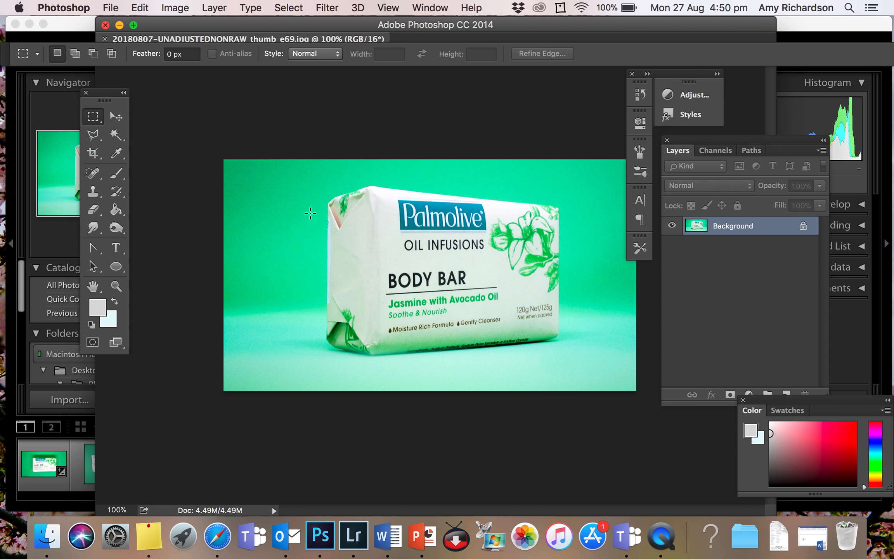
pyautogui.moveTo(286, 175); pyautogui.dragTo(573, 370)
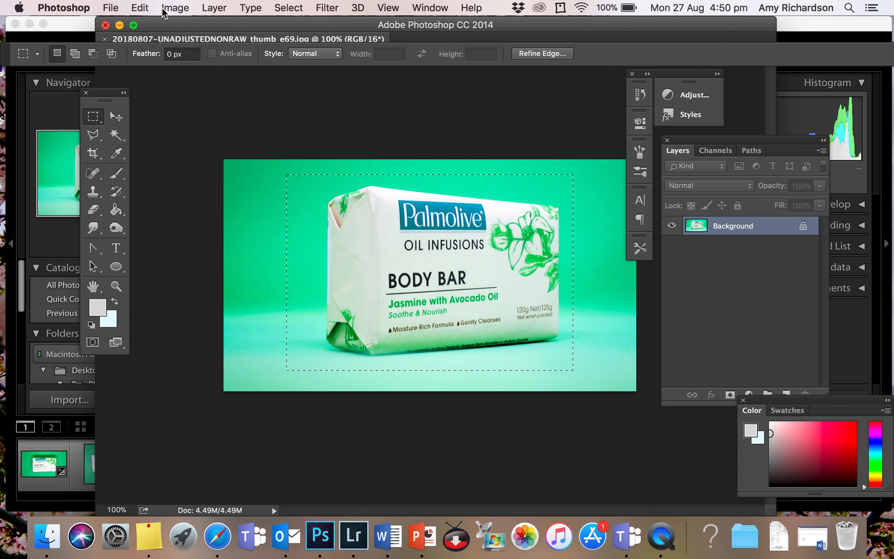
# Create a new document from the International Paper preset at A4 size, named Palmolive Soap followed by the author's name
pyautogui.click(111, 7)
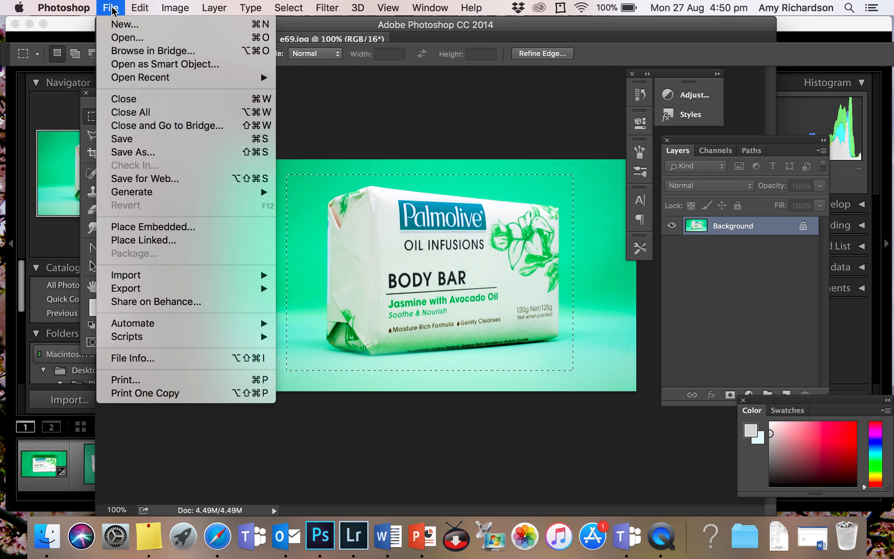
pyautogui.click(114, 23)
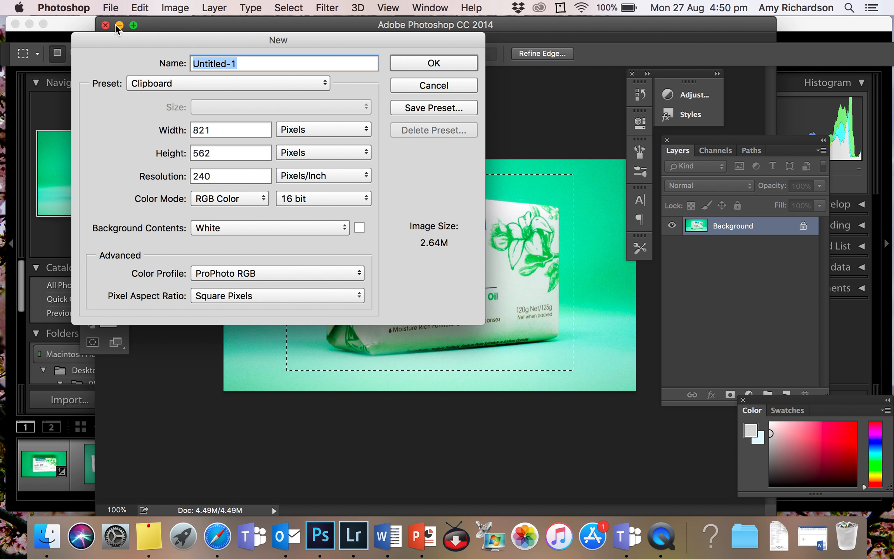
pyautogui.click(149, 85)
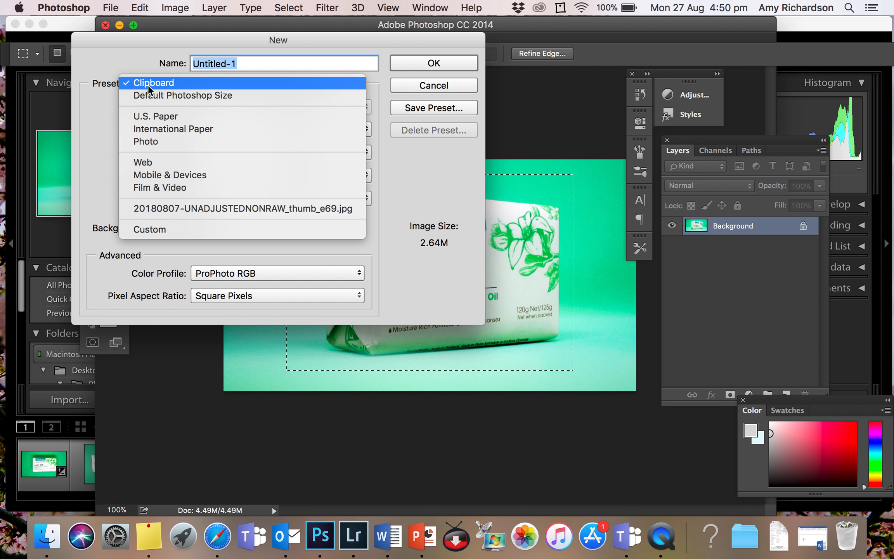
pyautogui.click(169, 130)
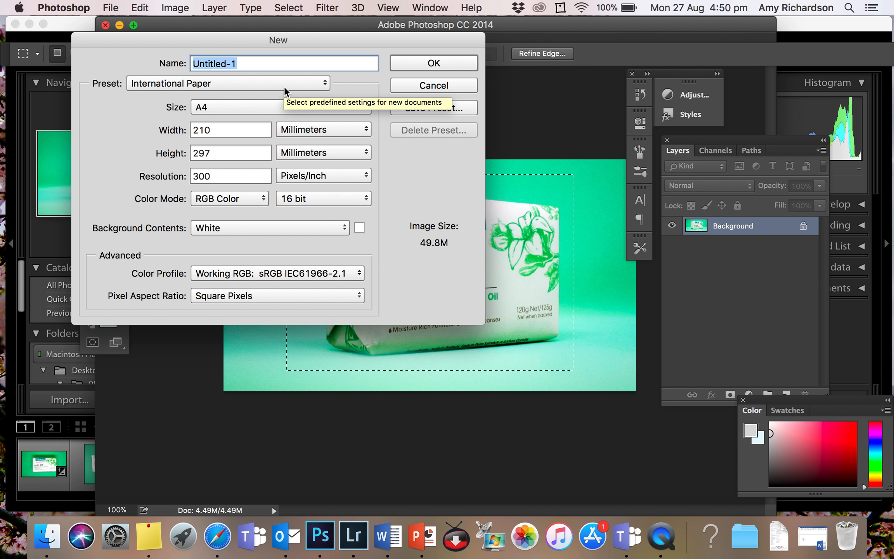
pyautogui.write('Palmolive Soap Amy R')
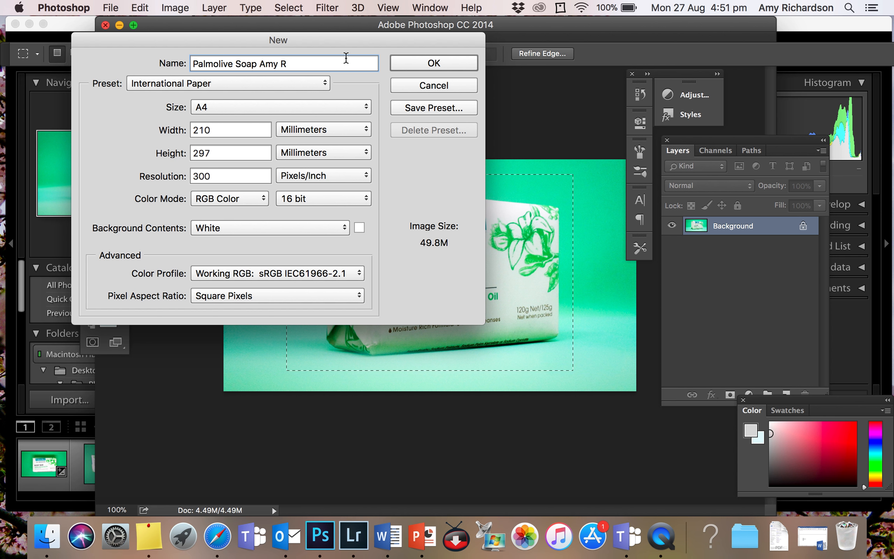
pyautogui.click(412, 65)
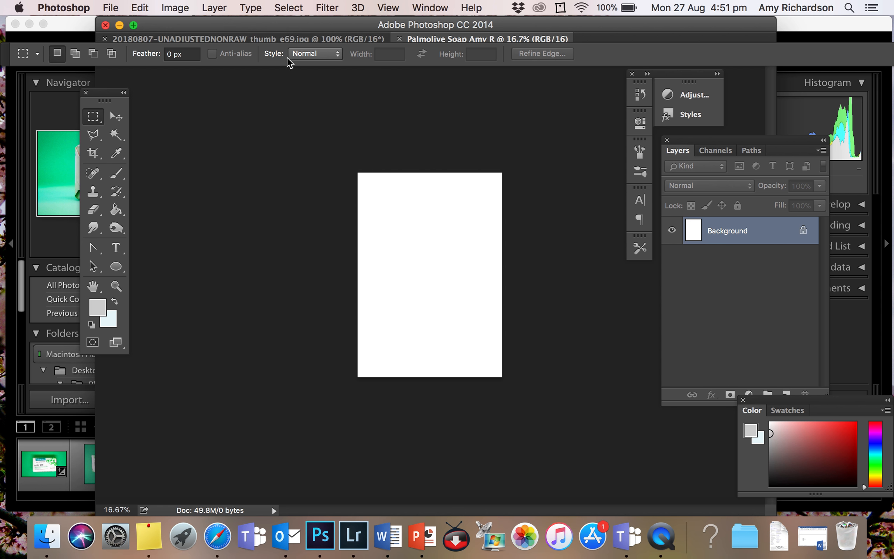
# Paste the copied soap image into the blank A4 document and activate the Move tool
pyautogui.press('super+0')
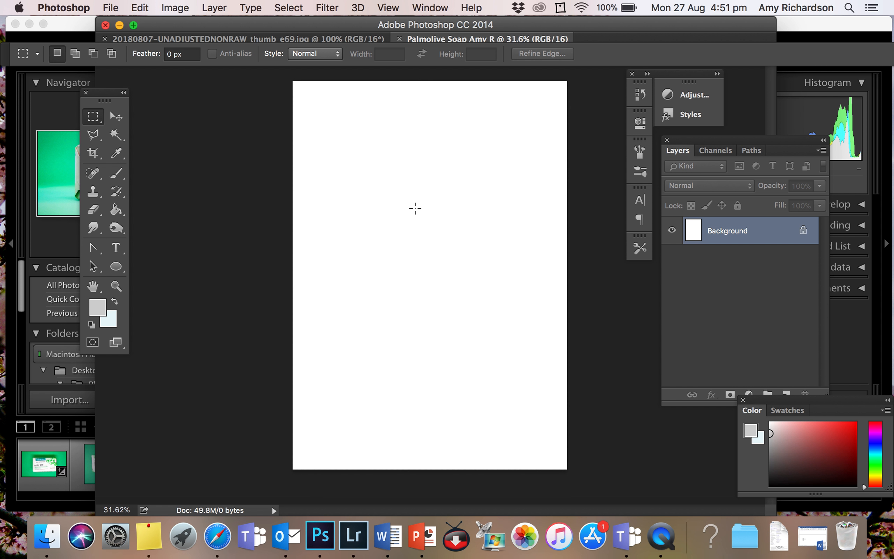
pyautogui.press('super+v')
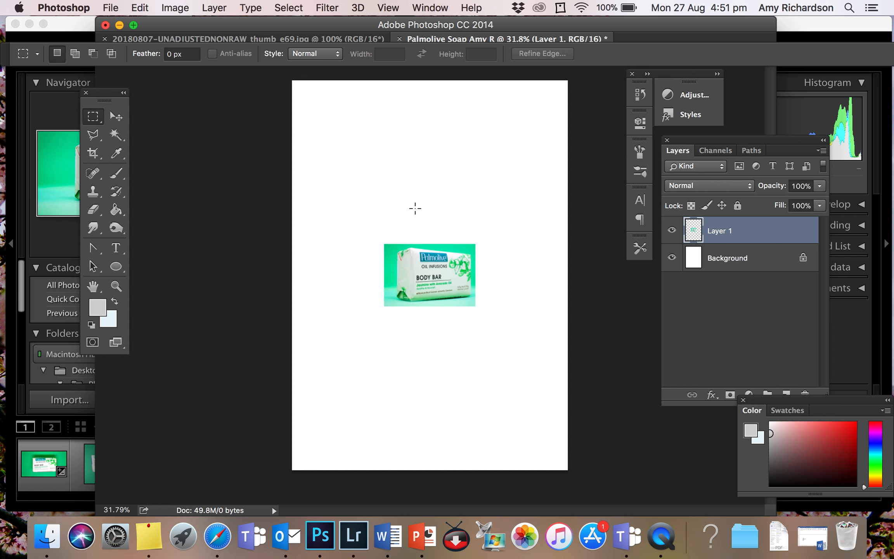
pyautogui.click(116, 116)
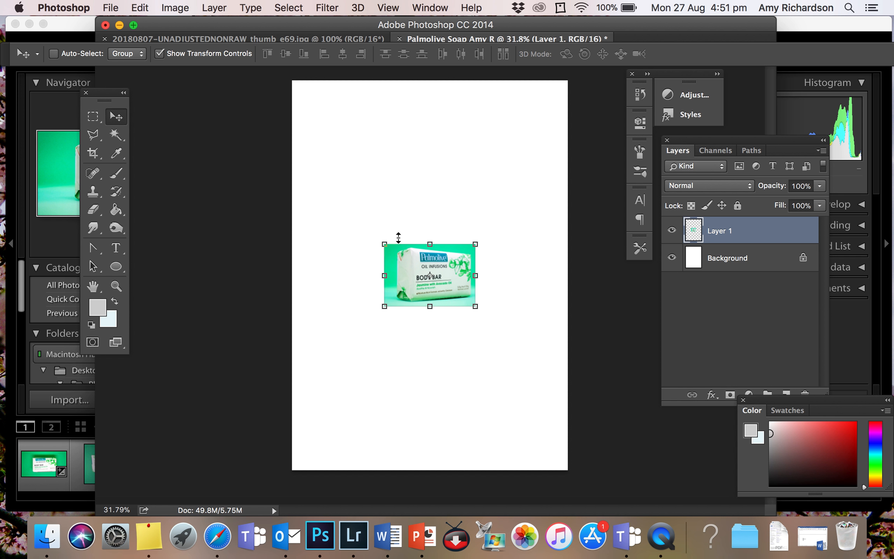
# Remove the green backdrop above and beside the soap, including the upper-left corner remnant, using the Magic Wand at tolerance 32
pyautogui.press('super+plus')
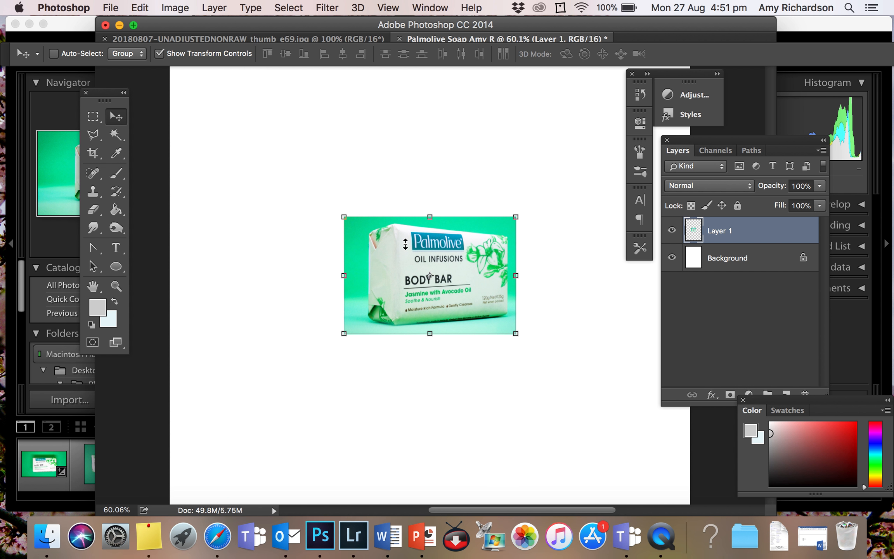
pyautogui.scroll(5, 406, 244)
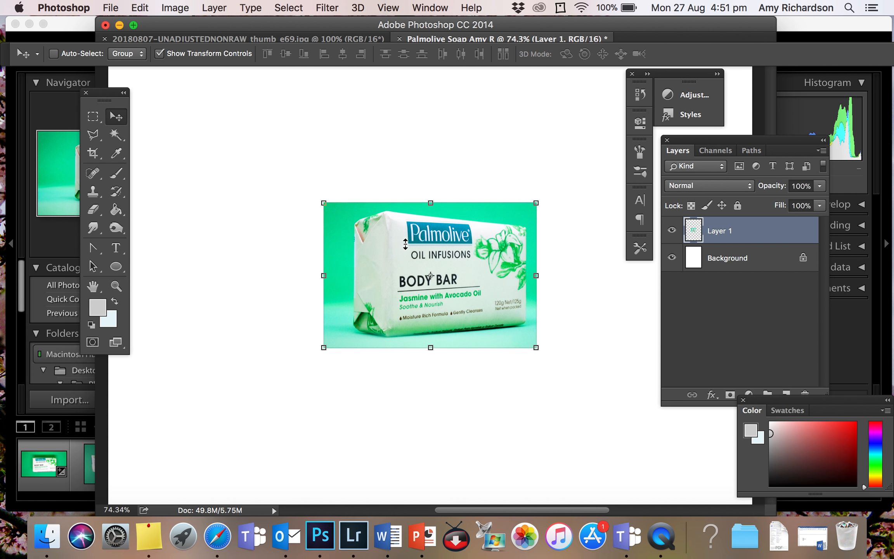
pyautogui.scroll(4, 406, 244)
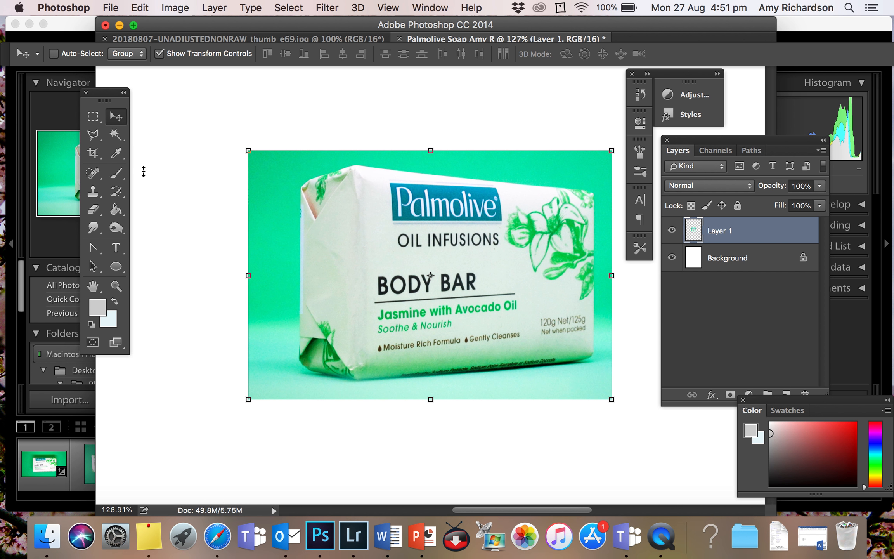
pyautogui.scroll(1, 113, 160)
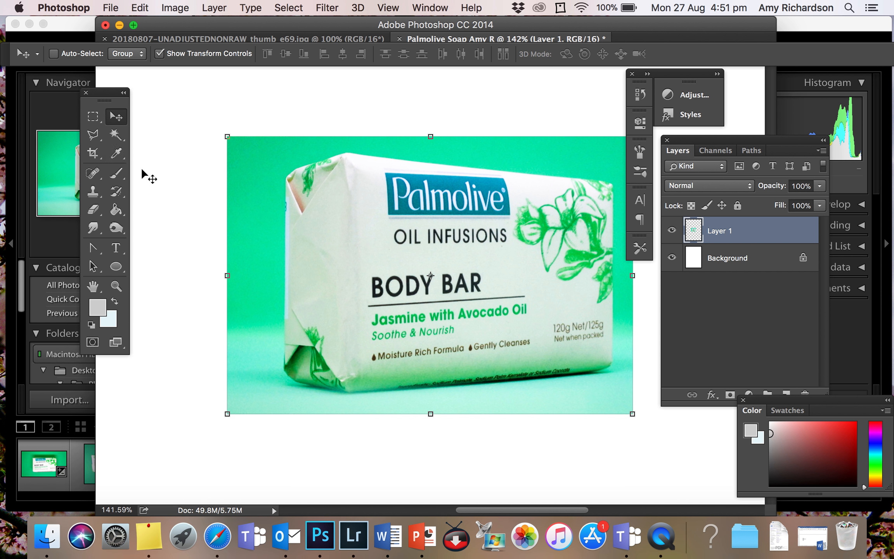
pyautogui.click(115, 134)
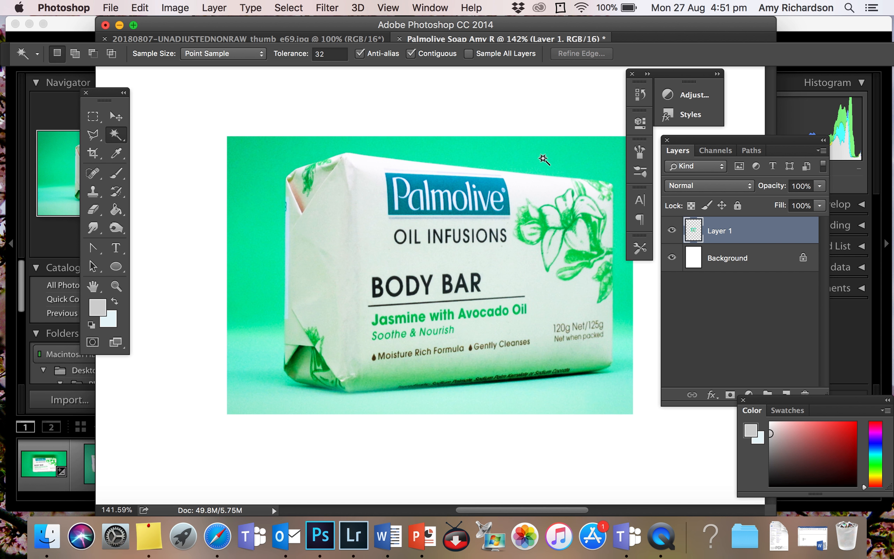
pyautogui.click(543, 157)
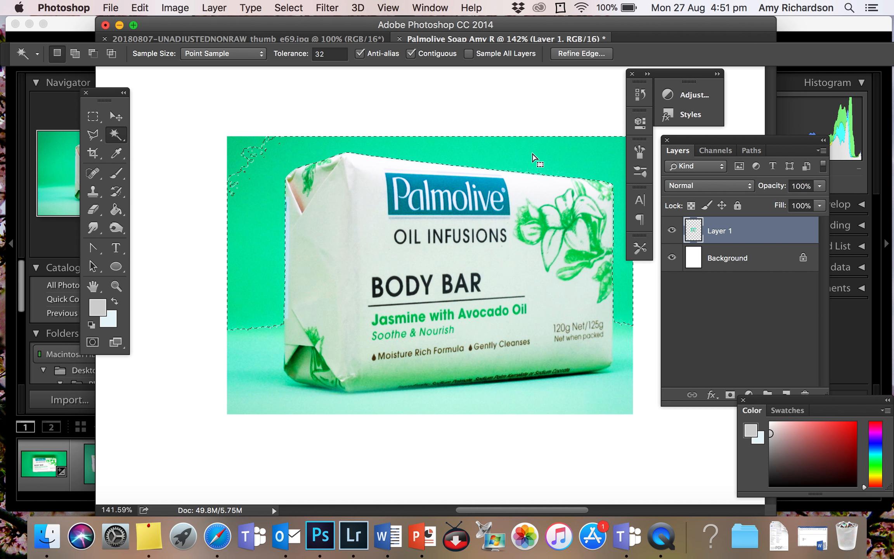
pyautogui.press('Delete')
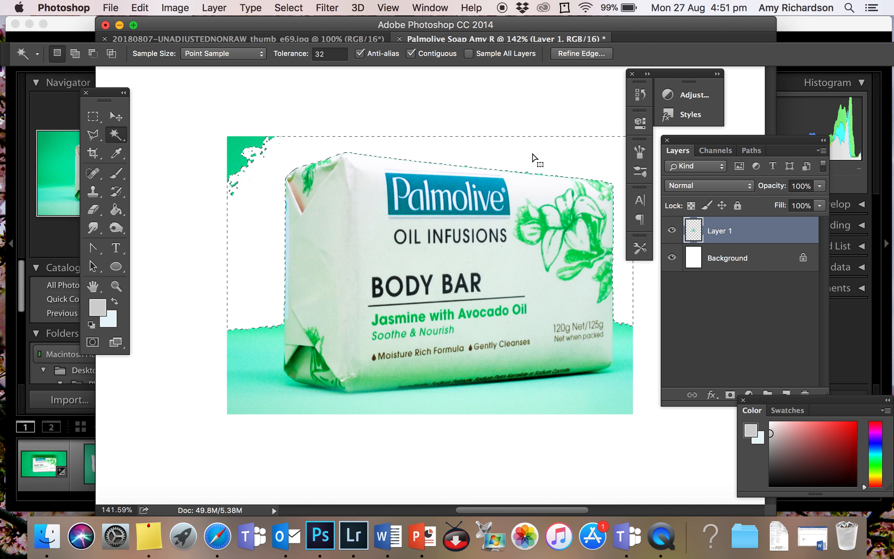
pyautogui.click(238, 142)
pyautogui.press('Delete')
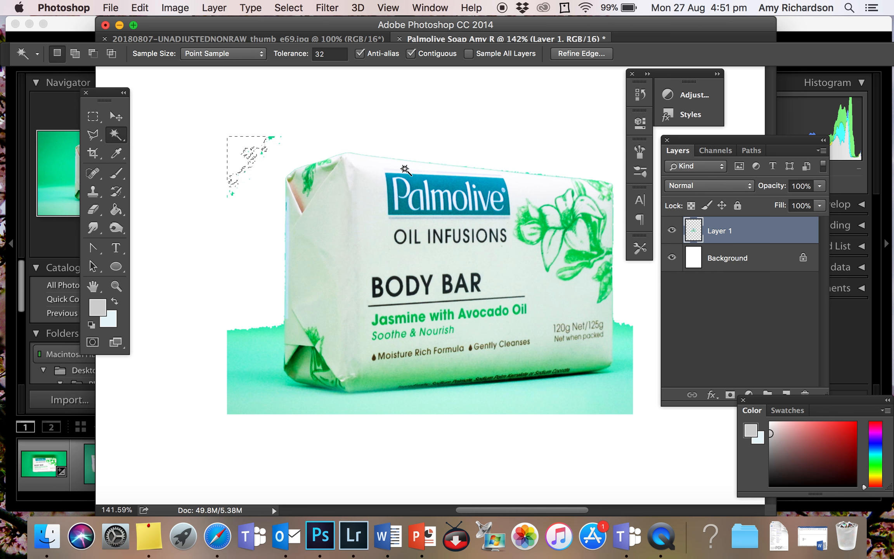
# Delete the green surface to the left of the soap's base and directly beneath the bar using Magic Wand selections
pyautogui.scroll(5, 416, 172)
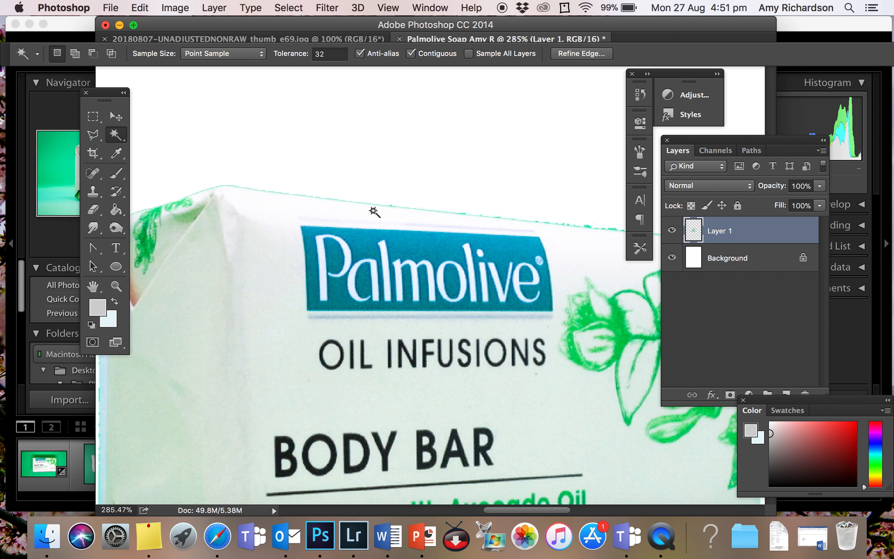
pyautogui.scroll(-1, 404, 222)
pyautogui.scroll(-4, 403, 223)
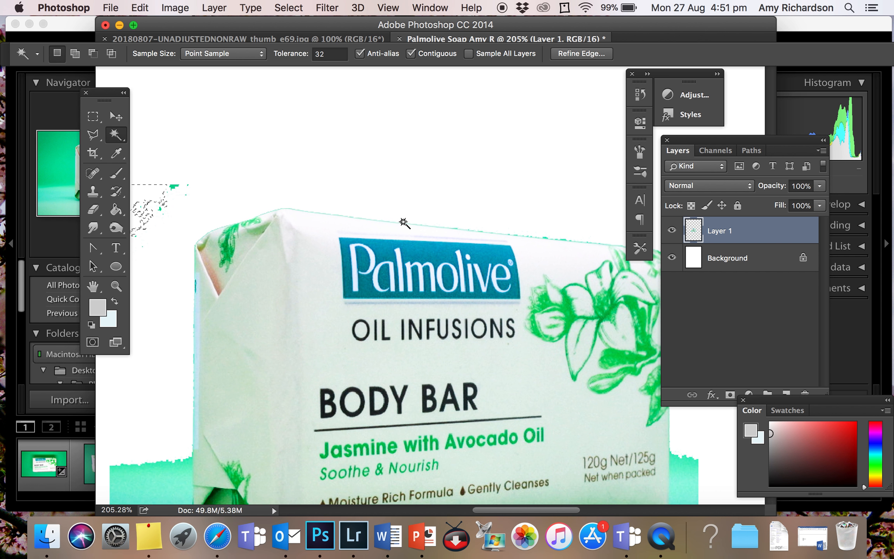
pyautogui.scroll(-2, 404, 223)
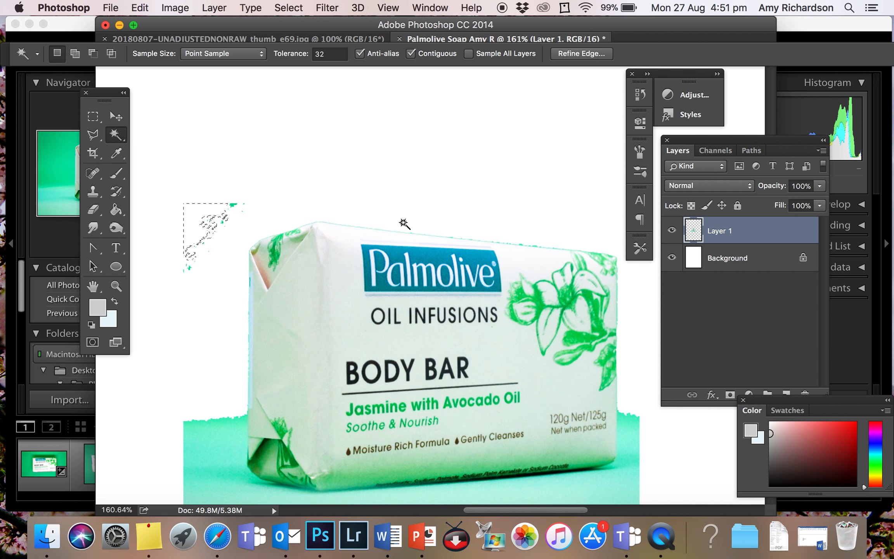
pyautogui.scroll(-1, 403, 223)
pyautogui.scroll(-3, 403, 223)
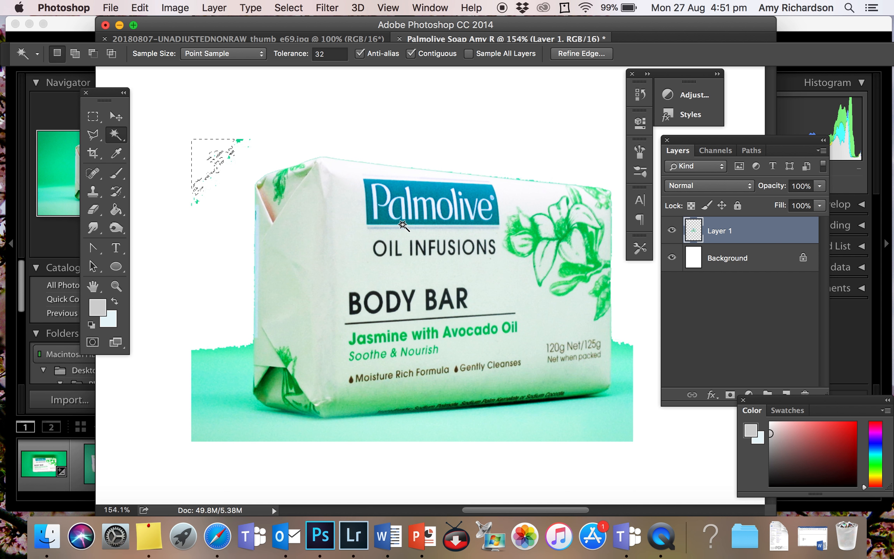
pyautogui.click(217, 404)
pyautogui.press('Delete')
pyautogui.click(220, 383)
pyautogui.press('Delete')
pyautogui.click(422, 433)
pyautogui.press('Delete')
# Delete the remaining green surface patches to the right of the soap and at its lower right corner
pyautogui.click(614, 403)
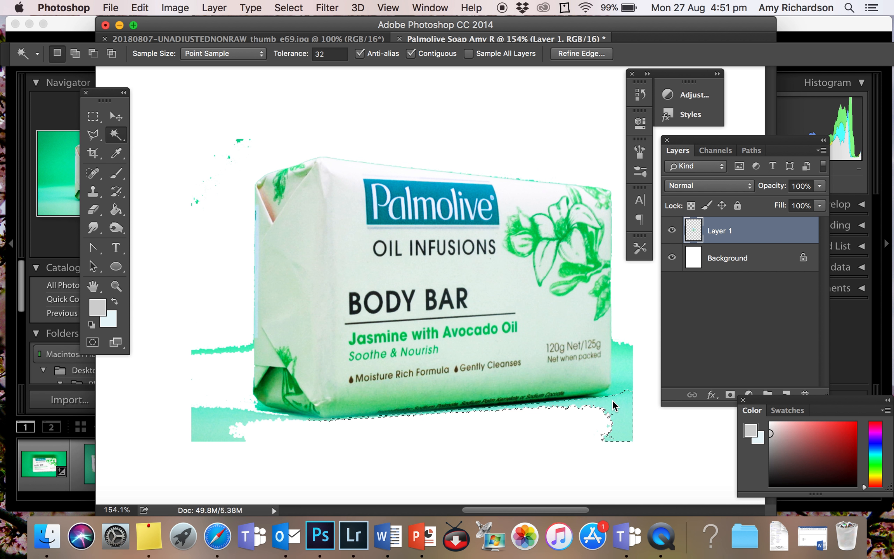
pyautogui.press('Delete')
pyautogui.click(618, 369)
pyautogui.press('Delete')
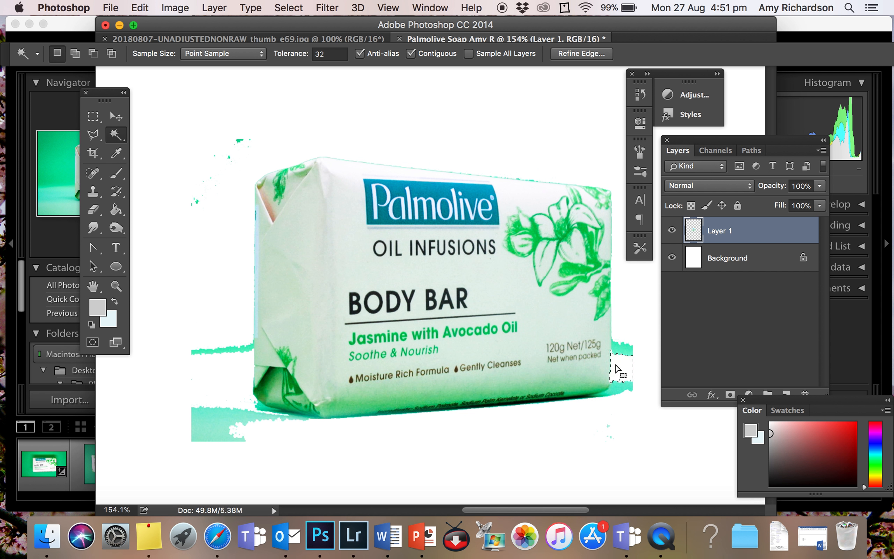
pyautogui.click(622, 349)
pyautogui.press('Delete')
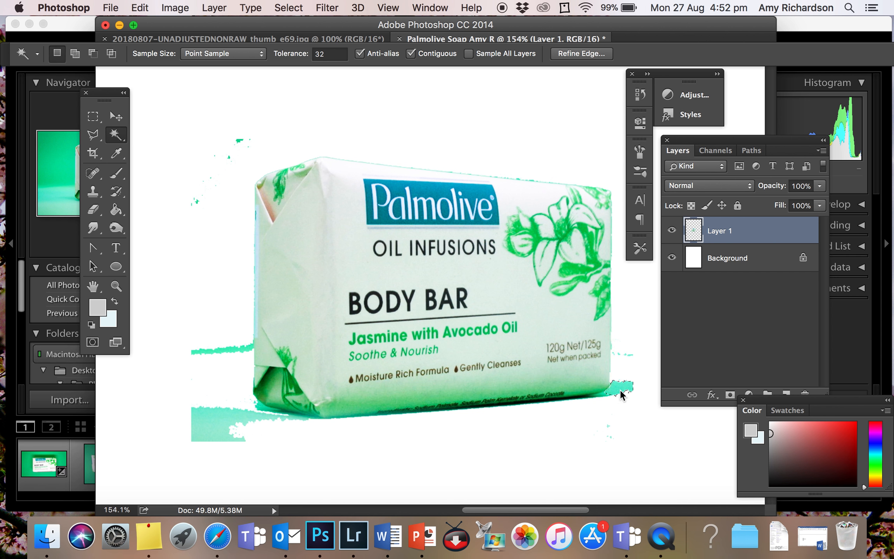
pyautogui.click(621, 395)
pyautogui.press('Delete')
# Delete the leftover green streaks and patch at the lower left of the soap and clear the selection
pyautogui.click(232, 351)
pyautogui.press('Delete')
pyautogui.click(223, 428)
pyautogui.press('Delete')
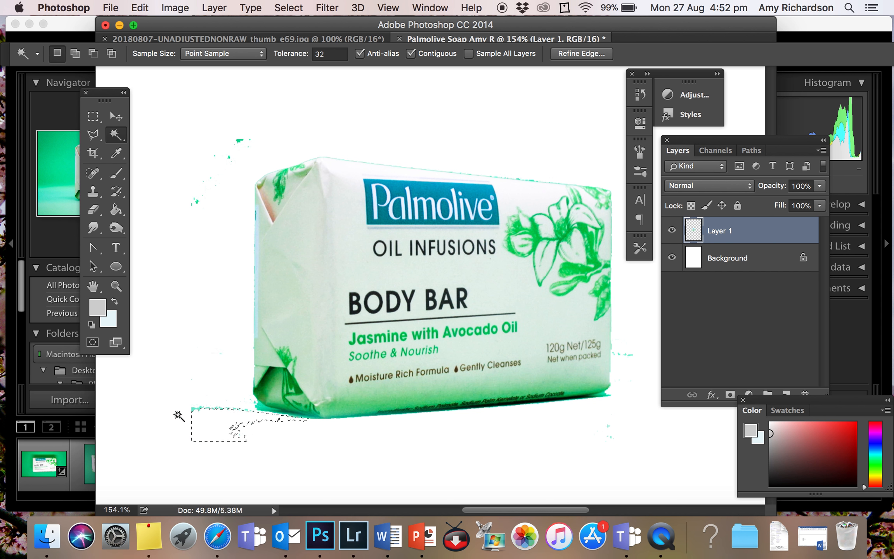
pyautogui.click(196, 408)
pyautogui.press('Delete')
pyautogui.hscroll(3, 456, 281)
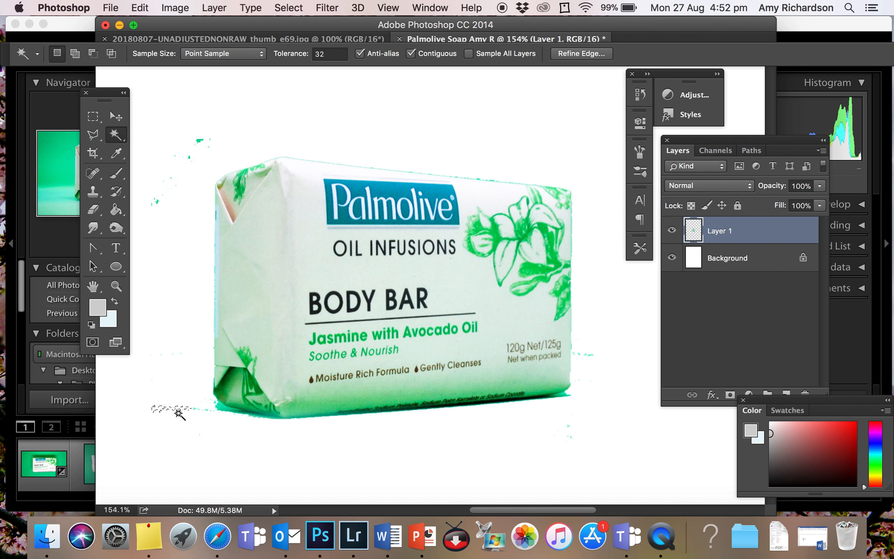
pyautogui.press('super+d')
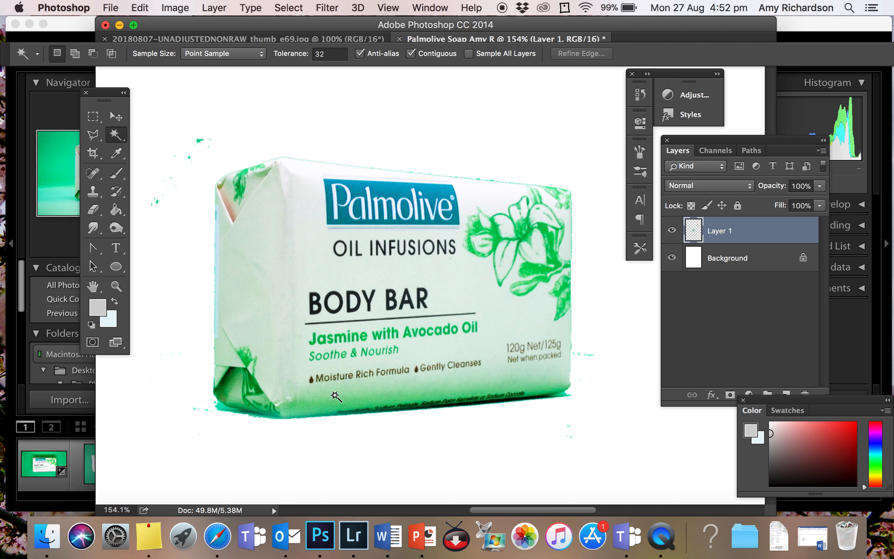
# Erase the stray green specks beyond the soap's upper-left corner using the Eraser tool at 70 px
pyautogui.click(99, 212)
pyautogui.click(100, 216)
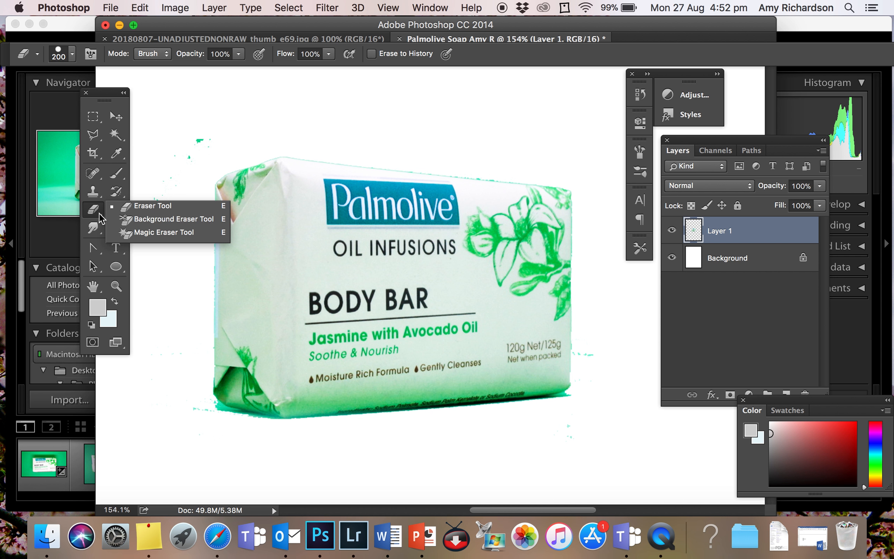
pyautogui.click(136, 206)
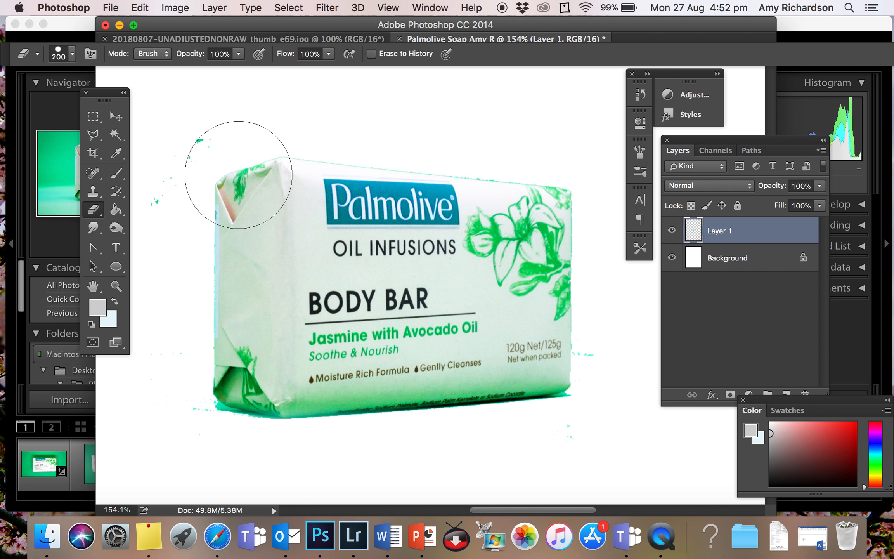
pyautogui.press('[')
pyautogui.press('[')
pyautogui.press('[')
pyautogui.press('[')
pyautogui.press('[')
pyautogui.press('[')
pyautogui.press('[')
pyautogui.press('[')
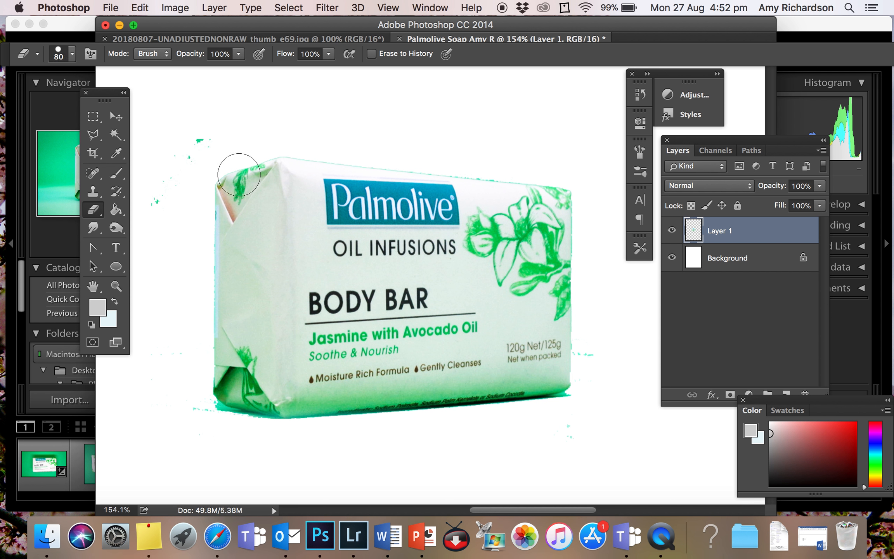
pyautogui.press(']')
pyautogui.moveTo(239, 175)
pyautogui.mouseDown()
pyautogui.moveTo(205, 151)
pyautogui.moveTo(161, 195)
pyautogui.moveTo(185, 156)
pyautogui.moveTo(222, 126)
pyautogui.moveTo(267, 121)
pyautogui.mouseUp()
# Erase the green fringe along the upper part of the soap's right edge with an 8 px eraser
pyautogui.scroll(6, 573, 234)
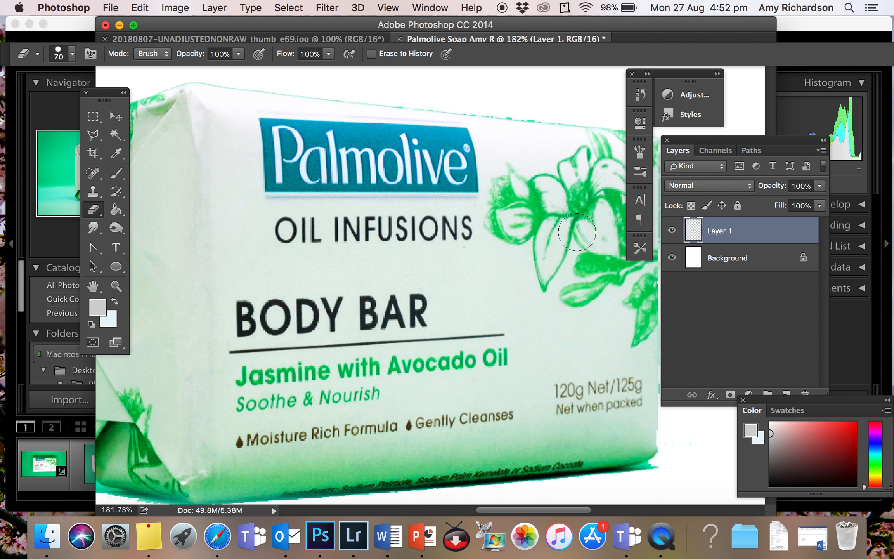
pyautogui.scroll(5, 577, 232)
pyautogui.hscroll(5, 577, 232)
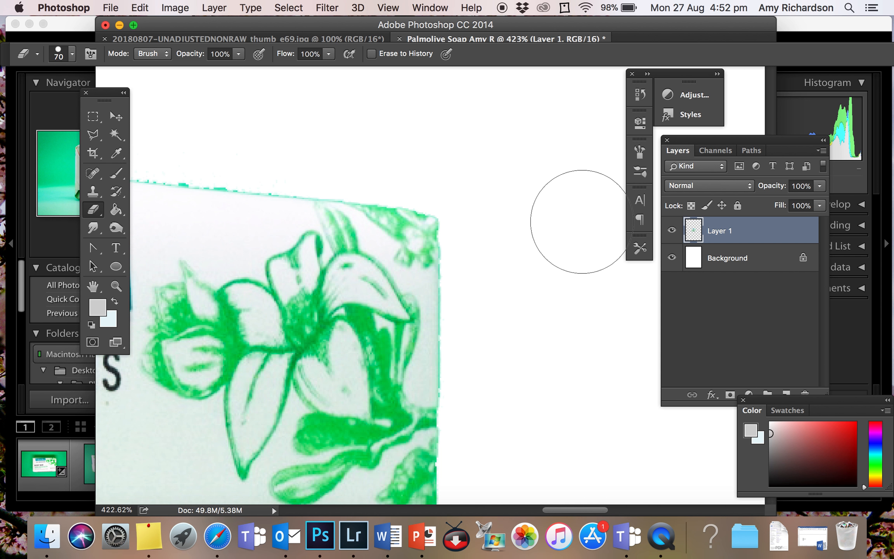
pyautogui.scroll(-2, 582, 221)
pyautogui.press('[')
pyautogui.press('[')
pyautogui.press('[')
pyautogui.press('[')
pyautogui.press('[')
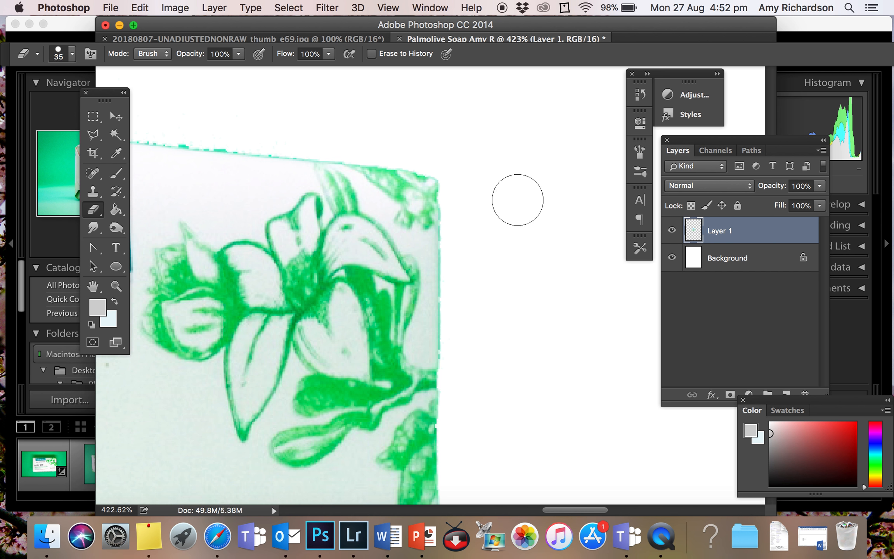
pyautogui.press('[')
pyautogui.press('[')
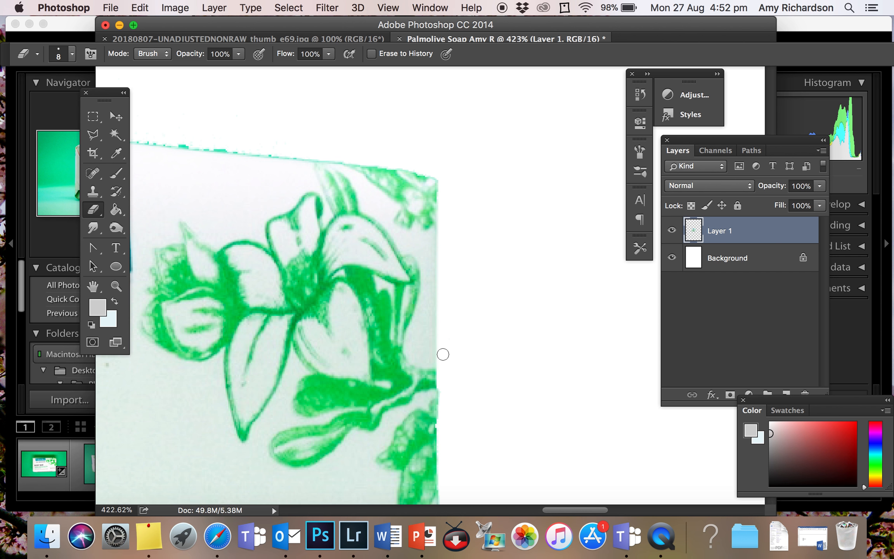
# Erase the green fringe down the lower part of the soap's right edge in straight 8 px eraser strokes
pyautogui.scroll(-5, 443, 354)
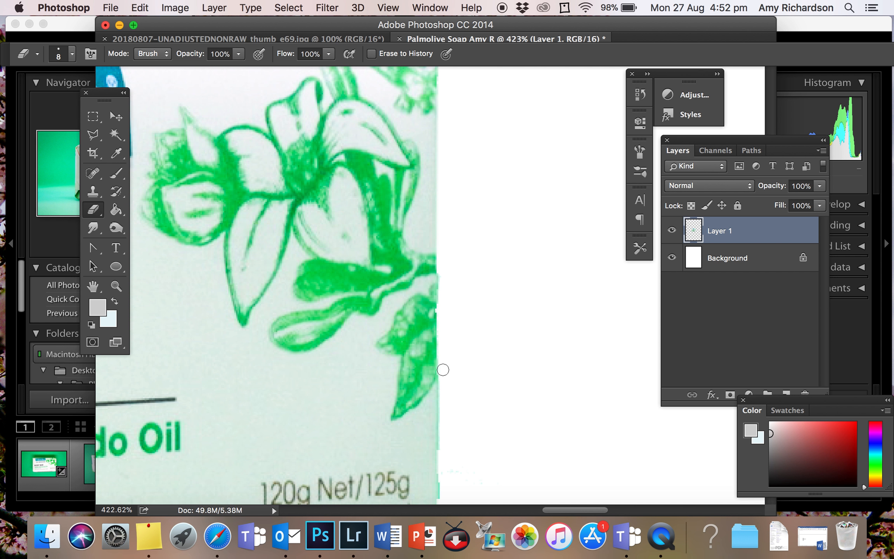
pyautogui.keyDown('shift'); pyautogui.click(442, 370); pyautogui.keyUp('shift')
pyautogui.scroll(-4, 442, 370)
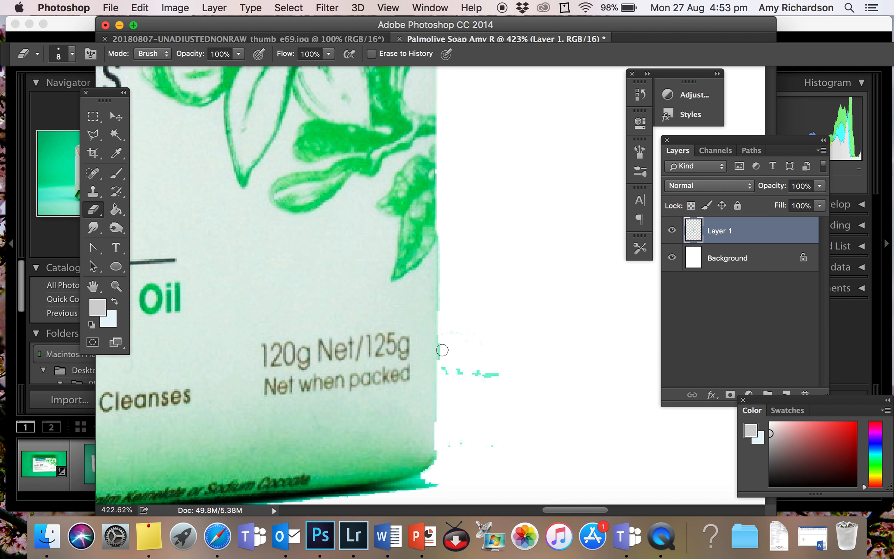
pyautogui.keyDown('shift'); pyautogui.click(442, 350); pyautogui.keyUp('shift')
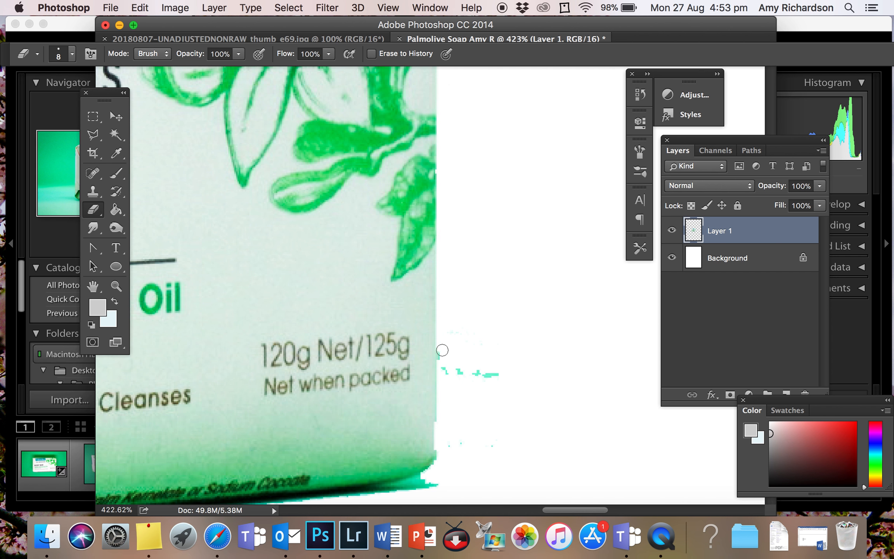
pyautogui.scroll(-1, 442, 350)
pyautogui.keyDown('shift'); pyautogui.click(441, 387); pyautogui.keyUp('shift')
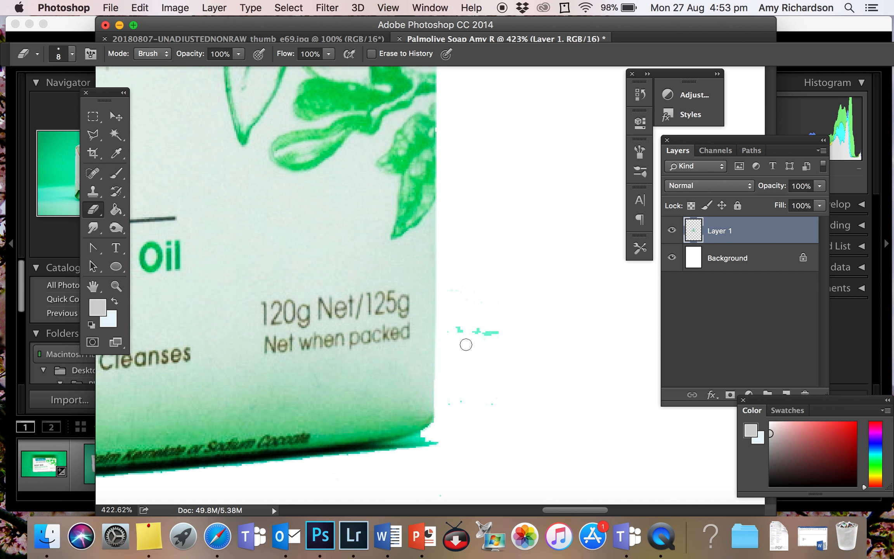
# Erase the stray green specks to the right of the soap near its base with a 15 px eraser
pyautogui.press(']')
pyautogui.press(']')
pyautogui.press(']')
pyautogui.click(458, 325)
pyautogui.moveTo(457, 326); pyautogui.dragTo(506, 342)
pyautogui.moveTo(461, 398); pyautogui.dragTo(498, 400)
# Erase the green remnant around the soap's lower-right corner, using fine eraser sizes of 8 px and 4 px
pyautogui.scroll(-3, 485, 408)
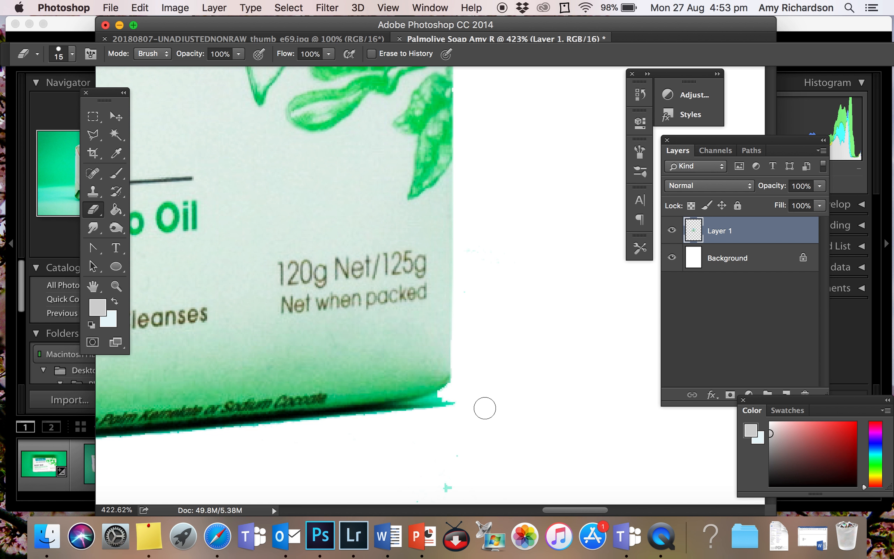
pyautogui.press('[')
pyautogui.press('[')
pyautogui.press('[')
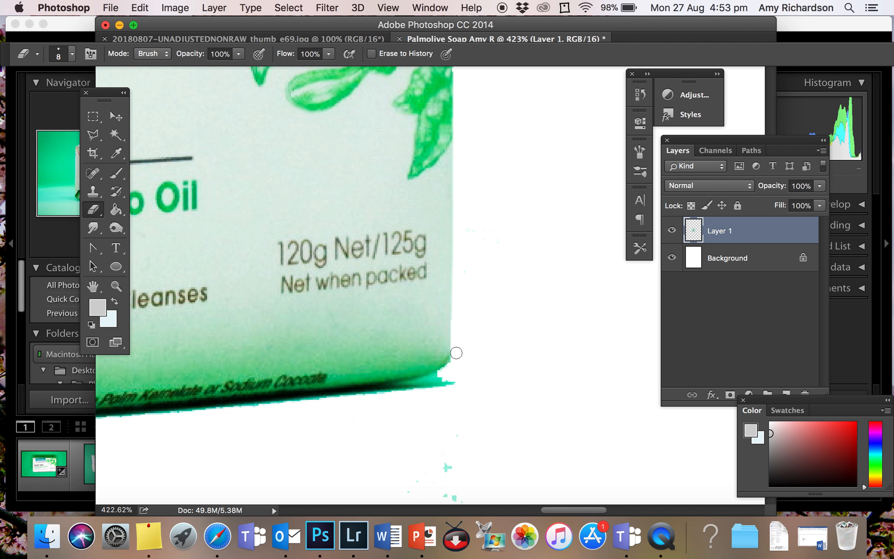
pyautogui.moveTo(452, 367); pyautogui.dragTo(406, 387)
pyautogui.keyDown('shift'); pyautogui.click(435, 376); pyautogui.keyUp('shift')
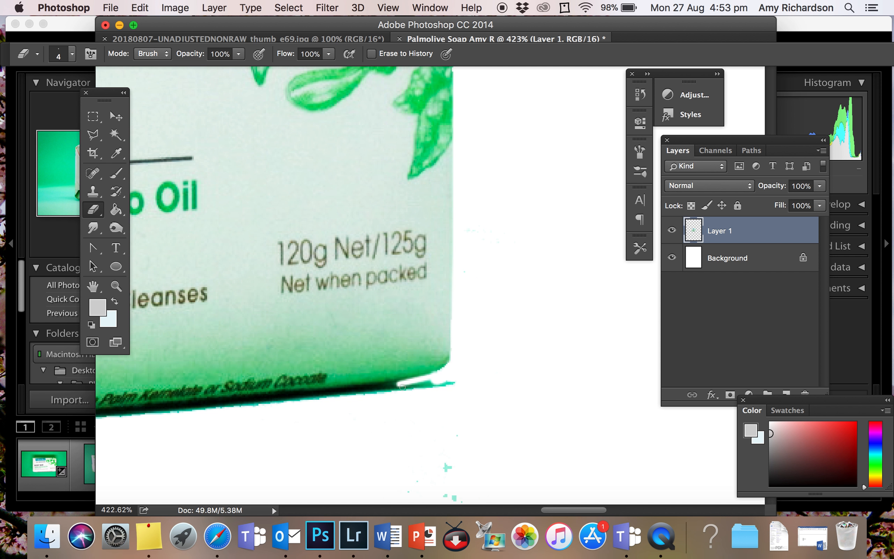
pyautogui.moveTo(401, 387); pyautogui.dragTo(433, 383)
pyautogui.press(']')
pyautogui.press(']')
pyautogui.press(']')
pyautogui.press(']')
# Erase the dark shadow strip under the right part of the soap's bottom edge with a straight 15 px eraser stroke
pyautogui.scroll(-5, 435, 394)
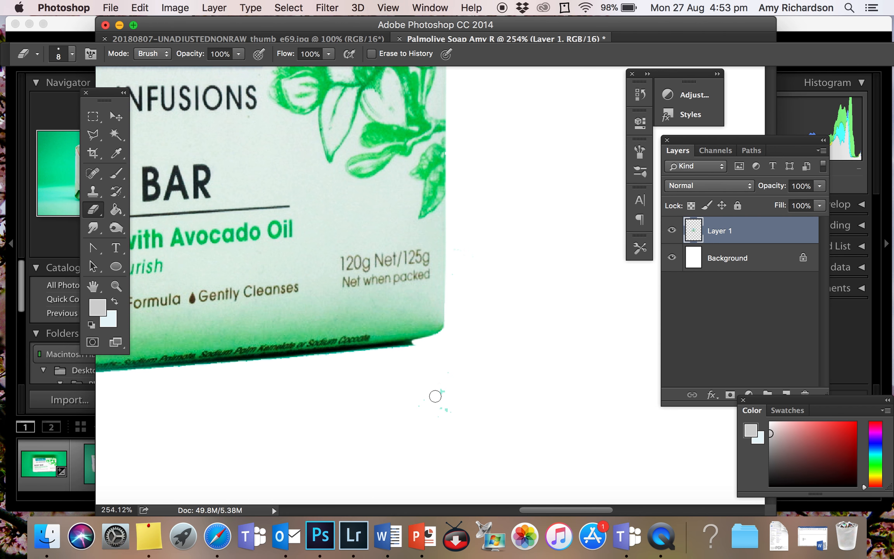
pyautogui.scroll(2, 435, 396)
pyautogui.hscroll(3, 435, 396)
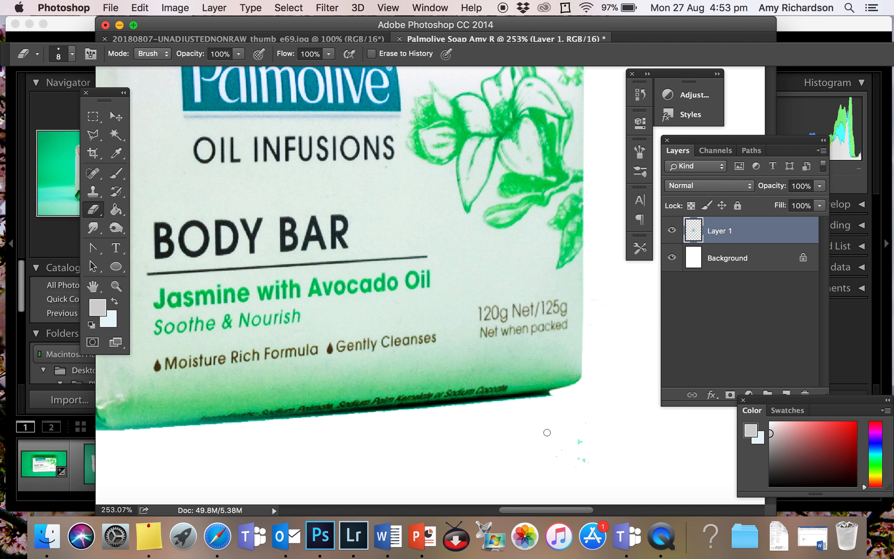
pyautogui.press(']')
pyautogui.press(']')
pyautogui.press(']')
pyautogui.press(']')
pyautogui.scroll(5, 503, 443)
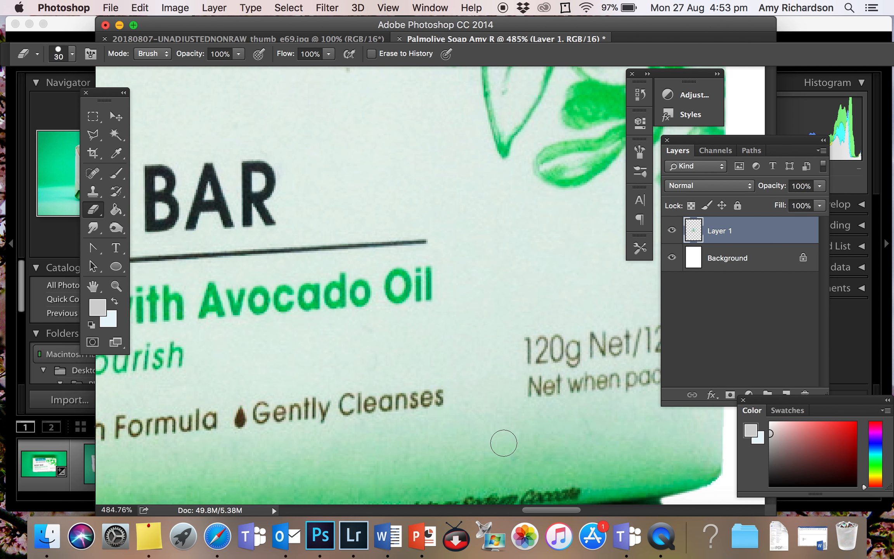
pyautogui.scroll(-4, 504, 442)
pyautogui.hscroll(2, 509, 432)
pyautogui.scroll(1, 508, 432)
pyautogui.press('[')
pyautogui.press('[')
pyautogui.click(552, 299)
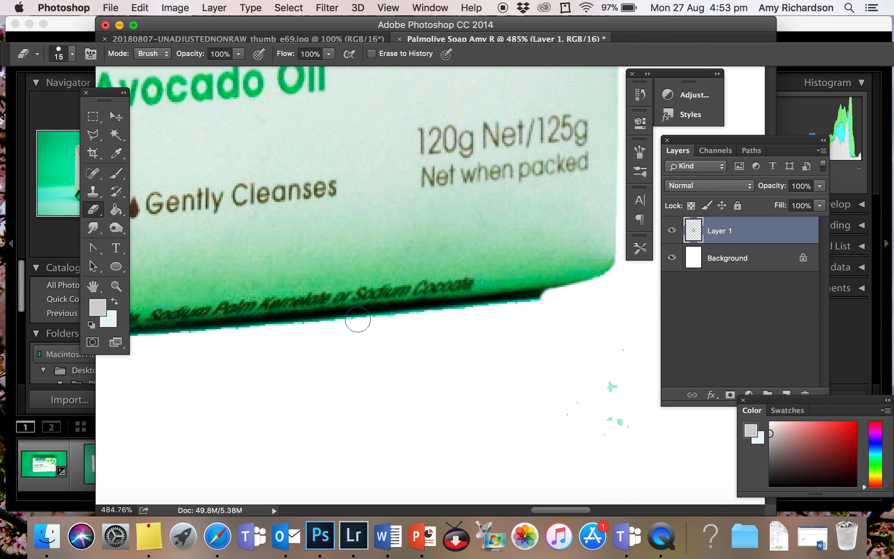
pyautogui.keyDown('shift'); pyautogui.click(351, 319); pyautogui.keyUp('shift')
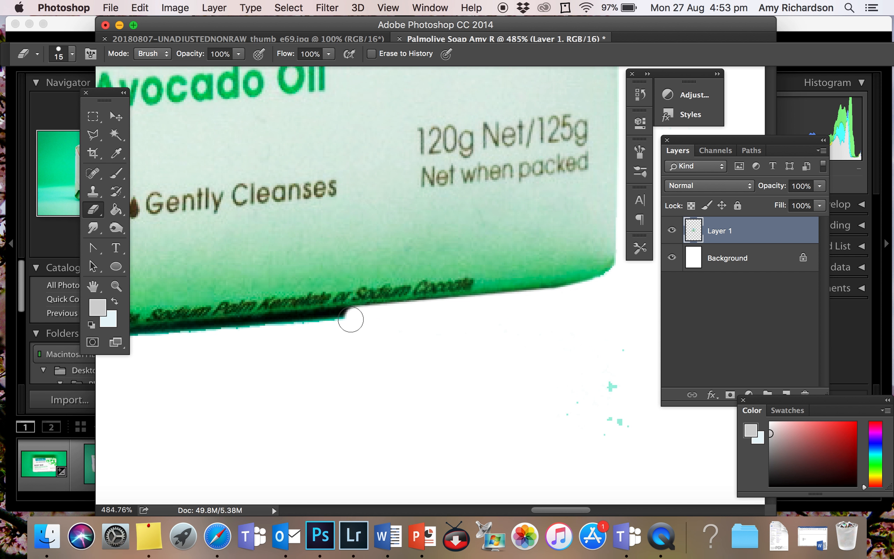
# Refine the right part of the soap's bottom edge with a straight 6 px eraser stroke
pyautogui.press('[')
pyautogui.press('[')
pyautogui.press('[')
pyautogui.scroll(3, 507, 317)
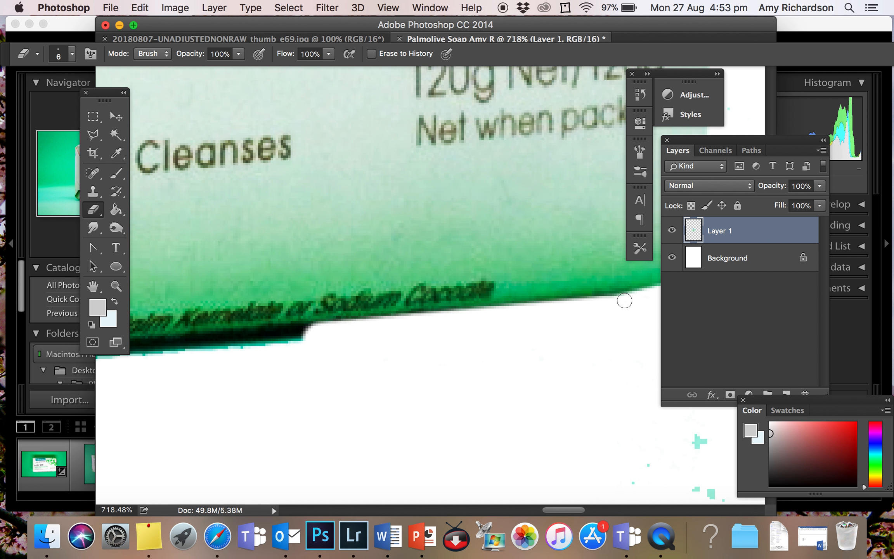
pyautogui.keyDown('shift'); pyautogui.click(320, 328); pyautogui.keyUp('shift')
pyautogui.scroll(-5, 284, 341)
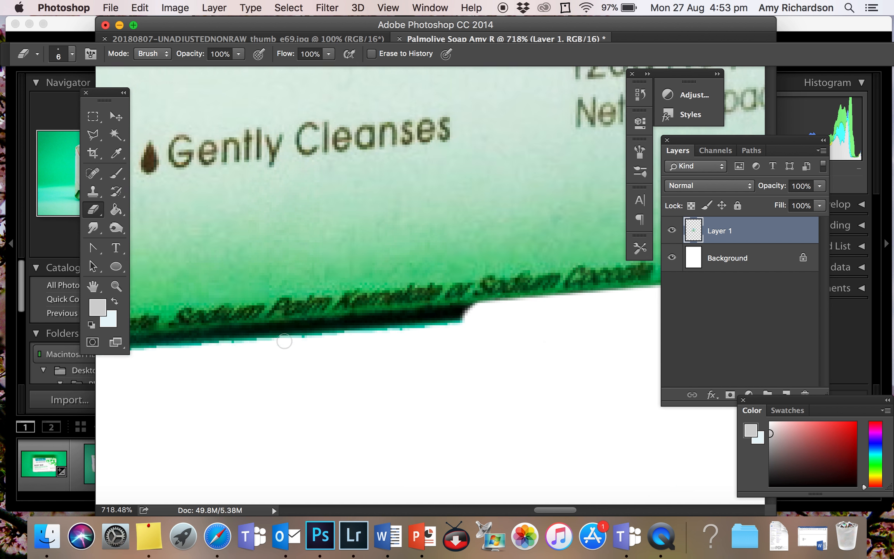
pyautogui.scroll(-2, 284, 343)
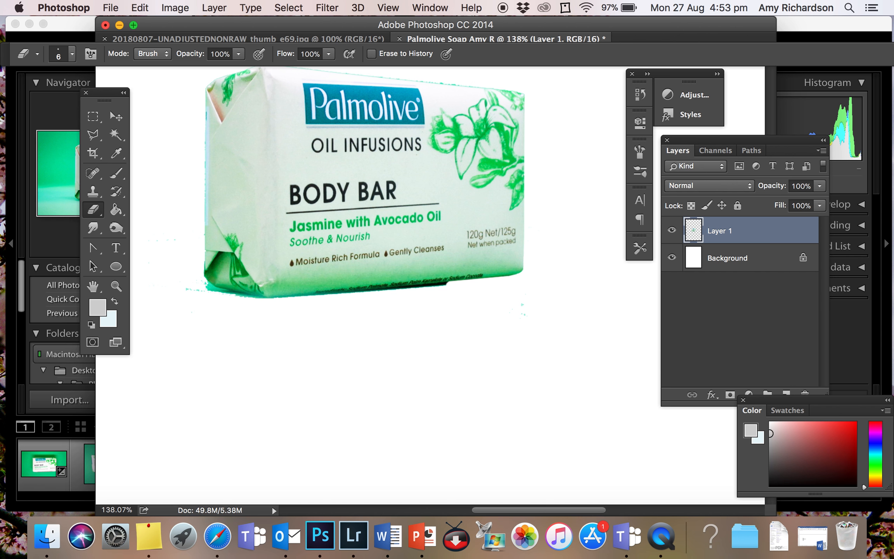
pyautogui.scroll(3, 447, 283)
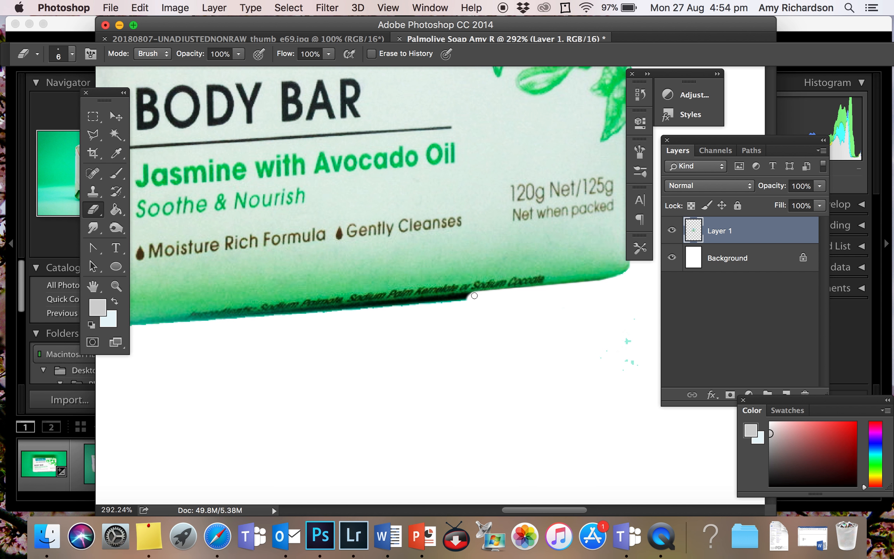
pyautogui.scroll(-3, 474, 296)
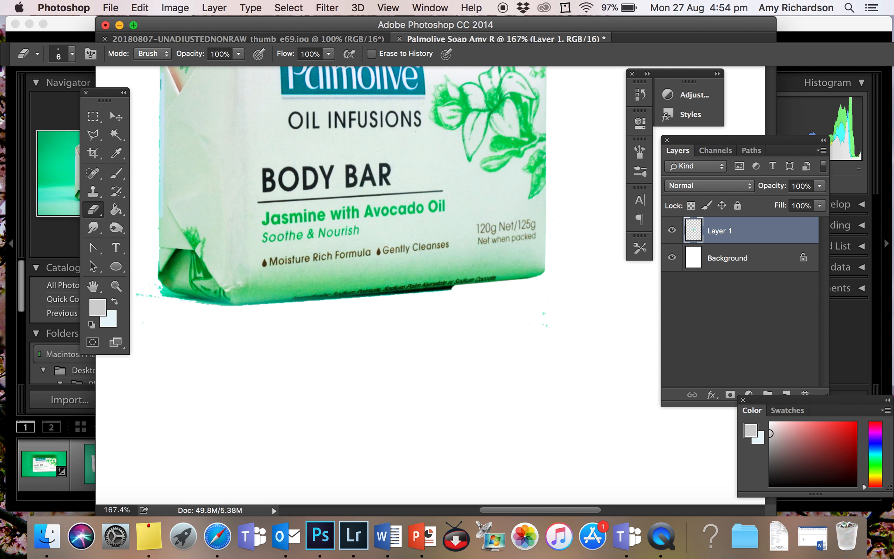
pyautogui.scroll(-3, 557, 359)
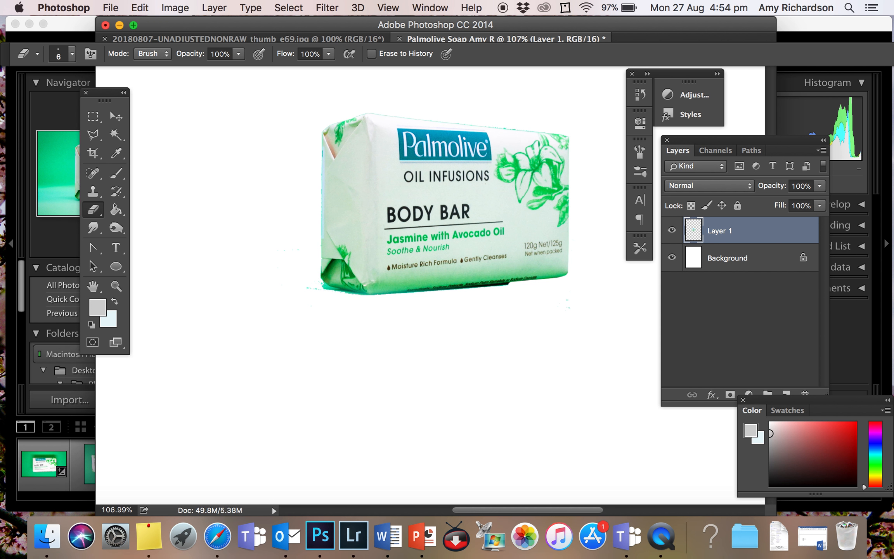